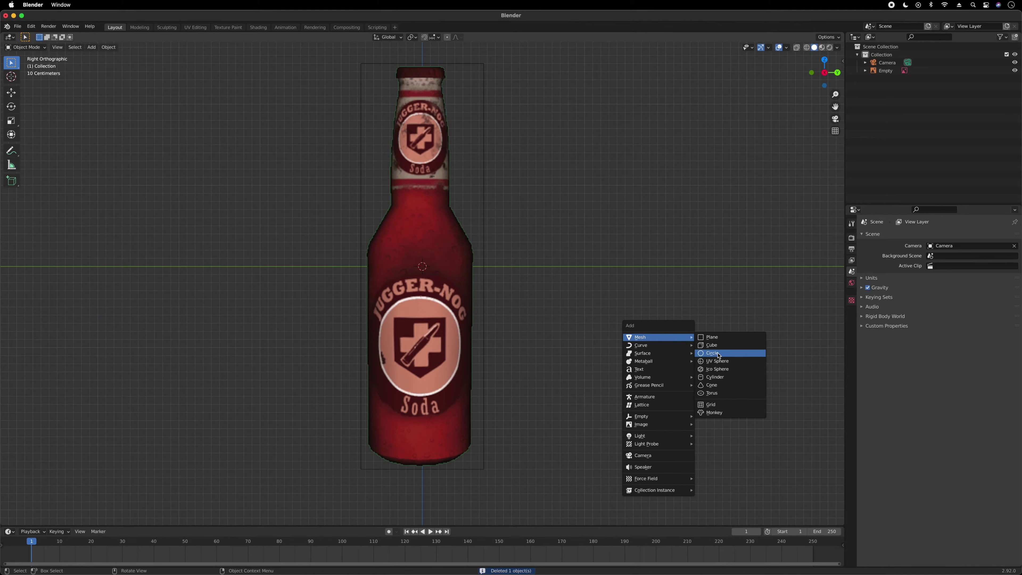
# Add a cylinder mesh at the origin in front of the Jugger-Nog bottle reference
pyautogui.click(715, 377)
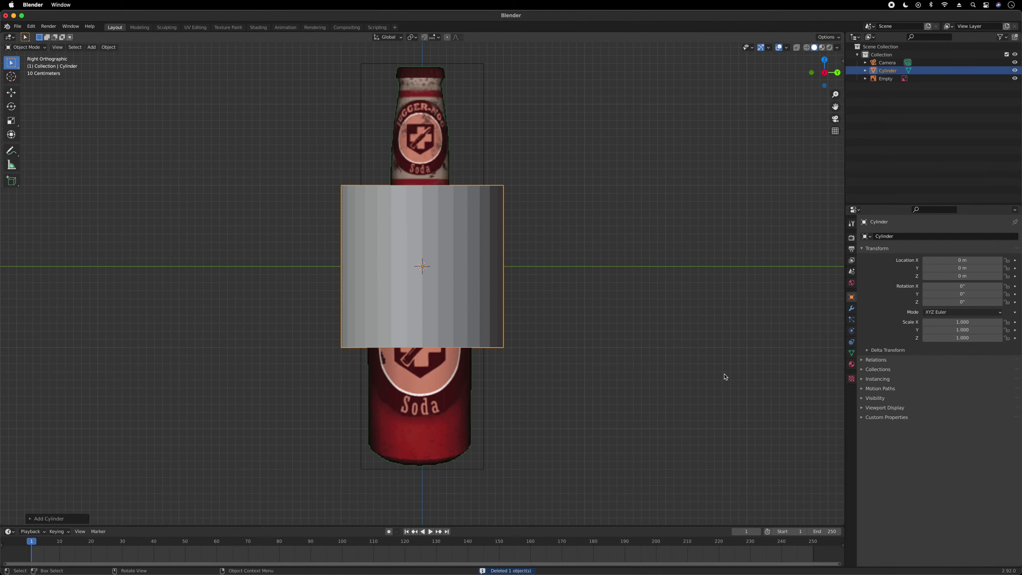
# Scale the cylinder down to 0.637 to match the bottle's width
pyautogui.press('s')
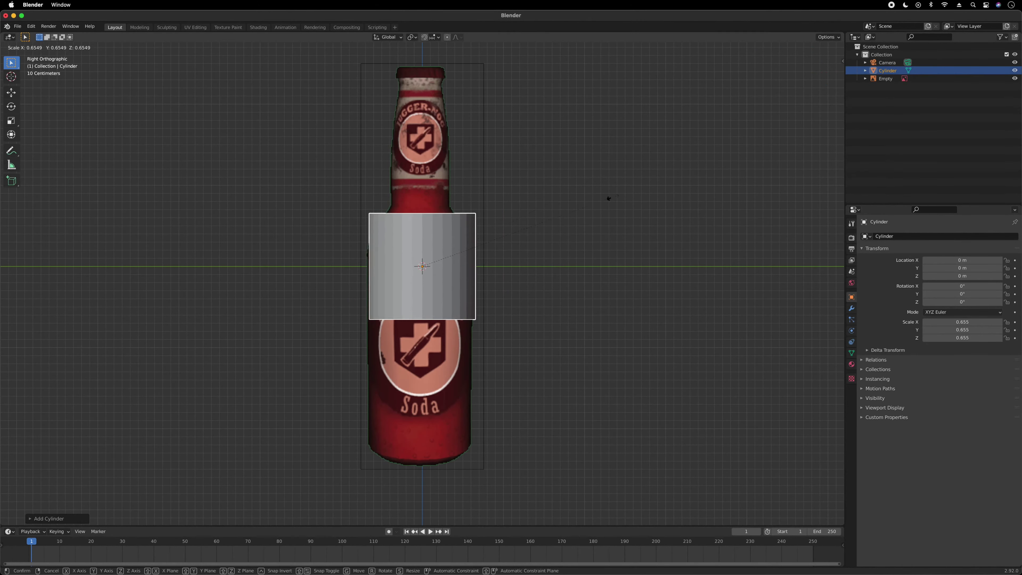
pyautogui.press('Escape')
pyautogui.press('s')
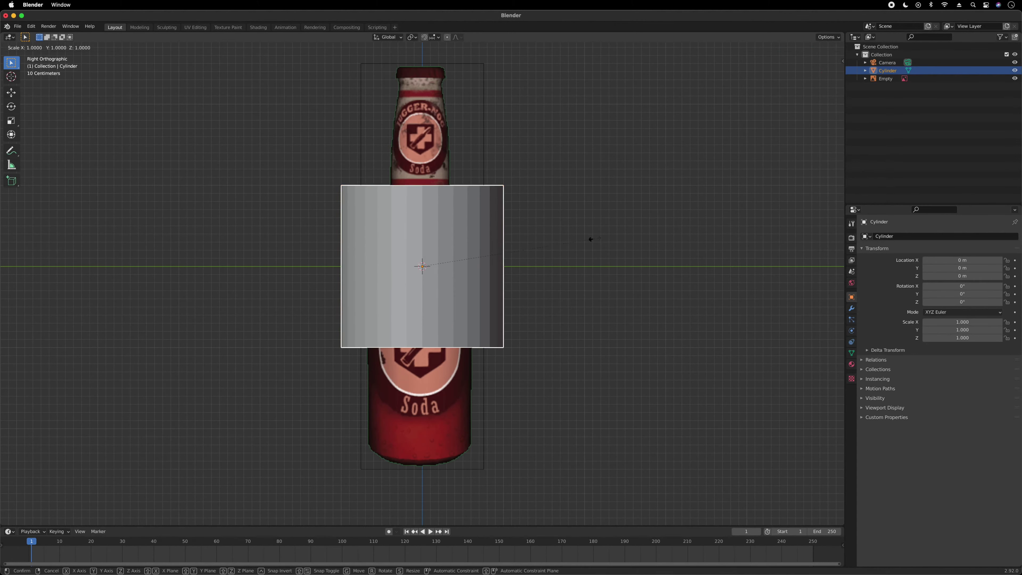
pyautogui.click(525, 268)
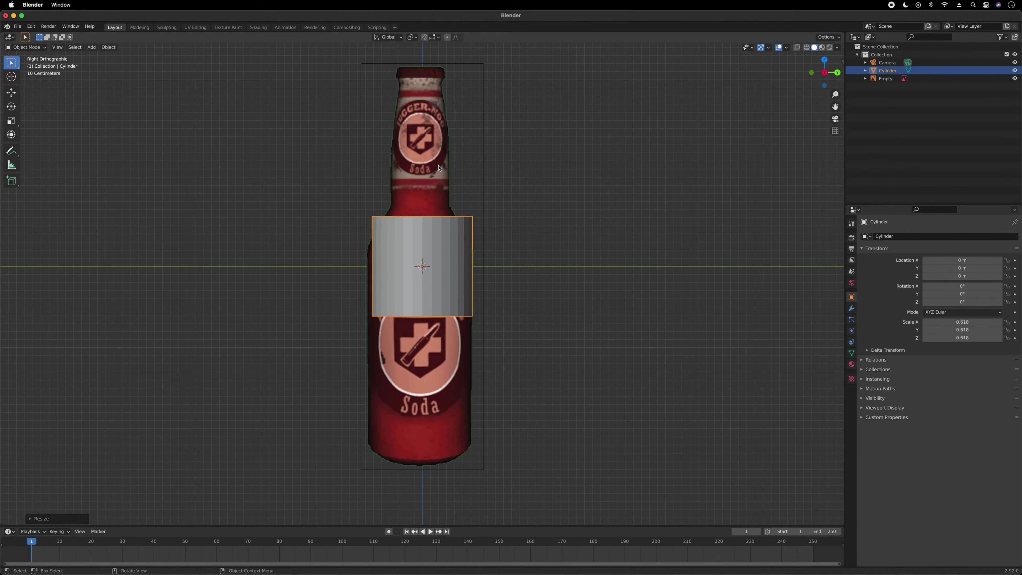
pyautogui.click(481, 192)
pyautogui.press('g')
pyautogui.press('y')
pyautogui.click(482, 194)
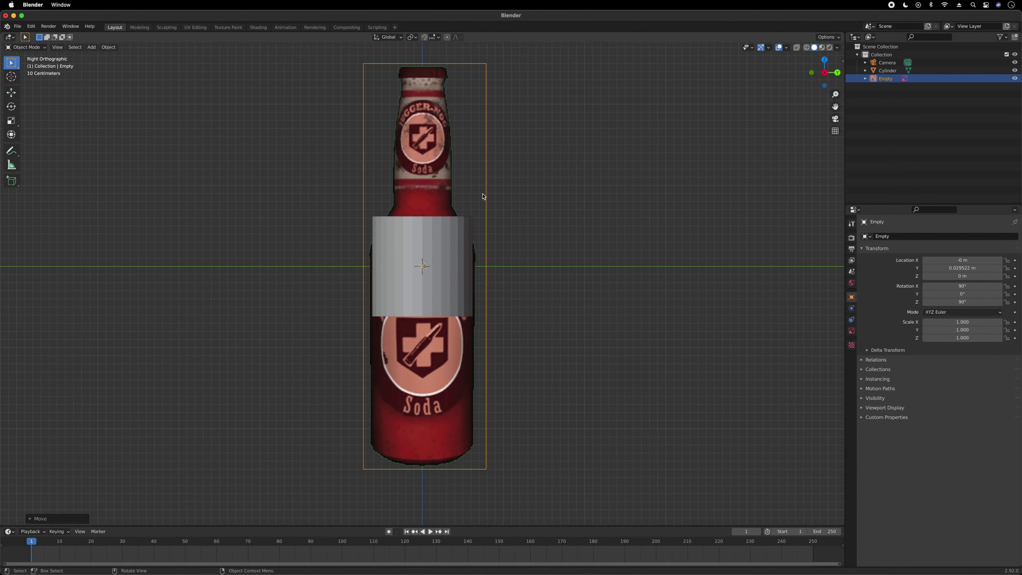
pyautogui.click(466, 241)
pyautogui.press('s')
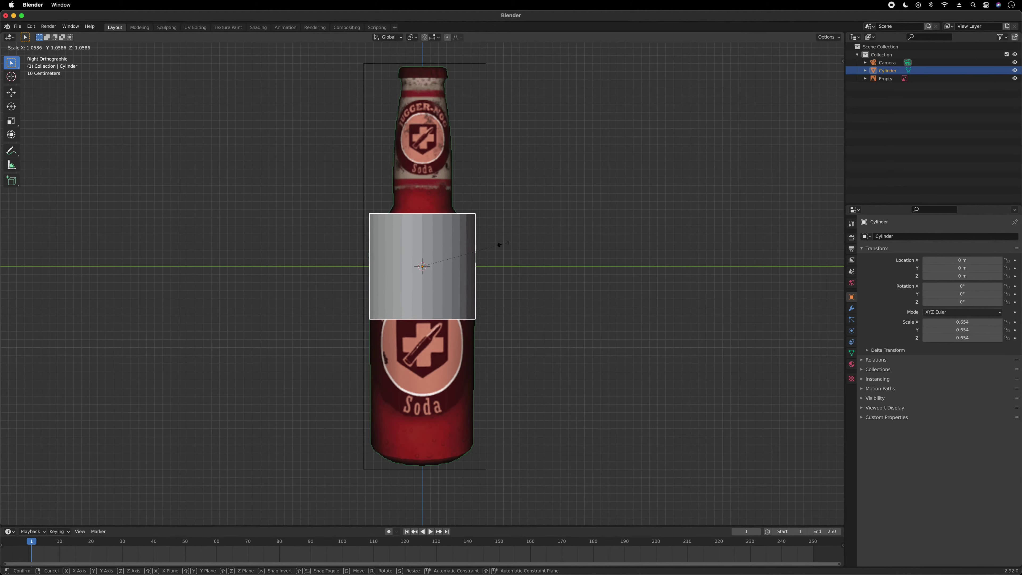
pyautogui.click(503, 247)
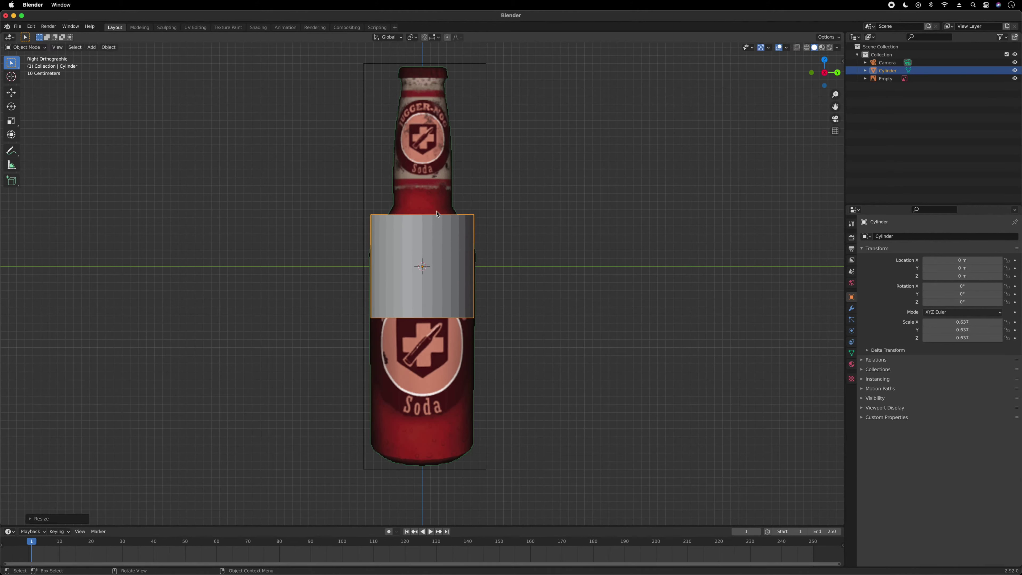
# Raise the reference image to 1.7861 m on Z and enter Edit Mode on the cylinder
pyautogui.click(431, 203)
pyautogui.press('g')
pyautogui.press('z')
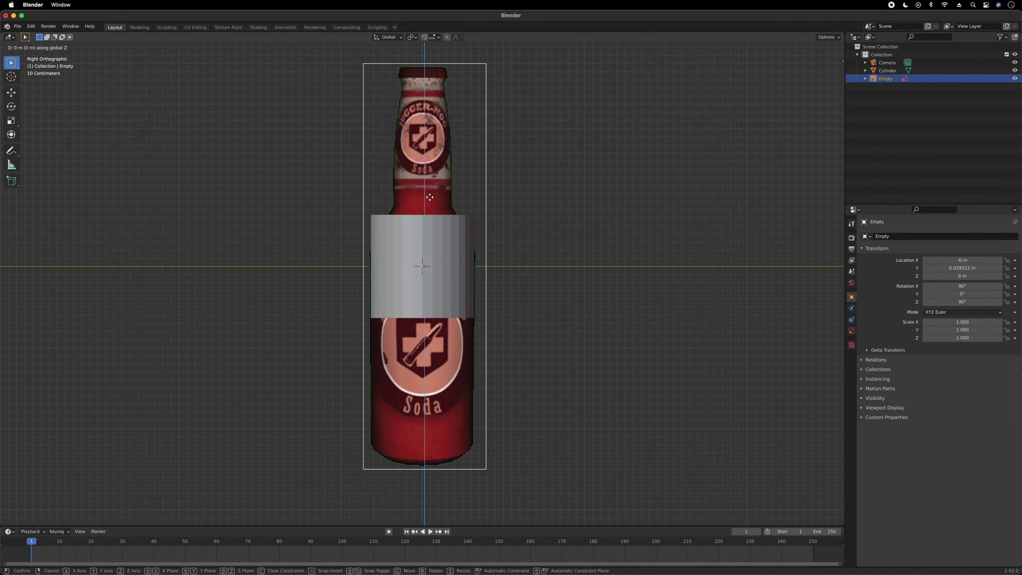
pyautogui.click(425, 523)
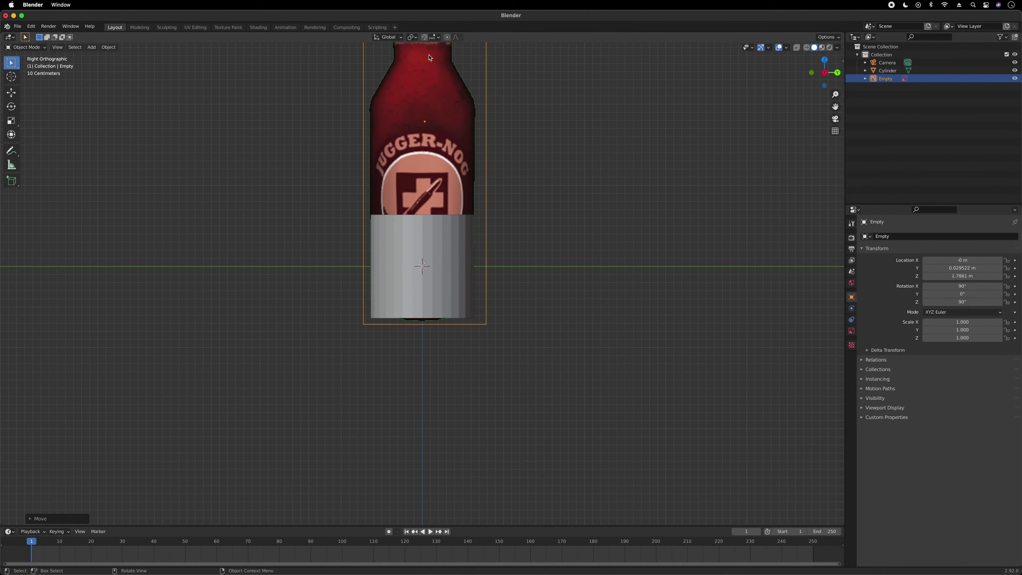
pyautogui.keyDown('shift'); pyautogui.moveTo(551, 300); pyautogui.dragTo(551, 311, button='middle'); pyautogui.keyUp('shift')
pyautogui.scroll(10, 540, 246)
pyautogui.hscroll(-3, 565, 223)
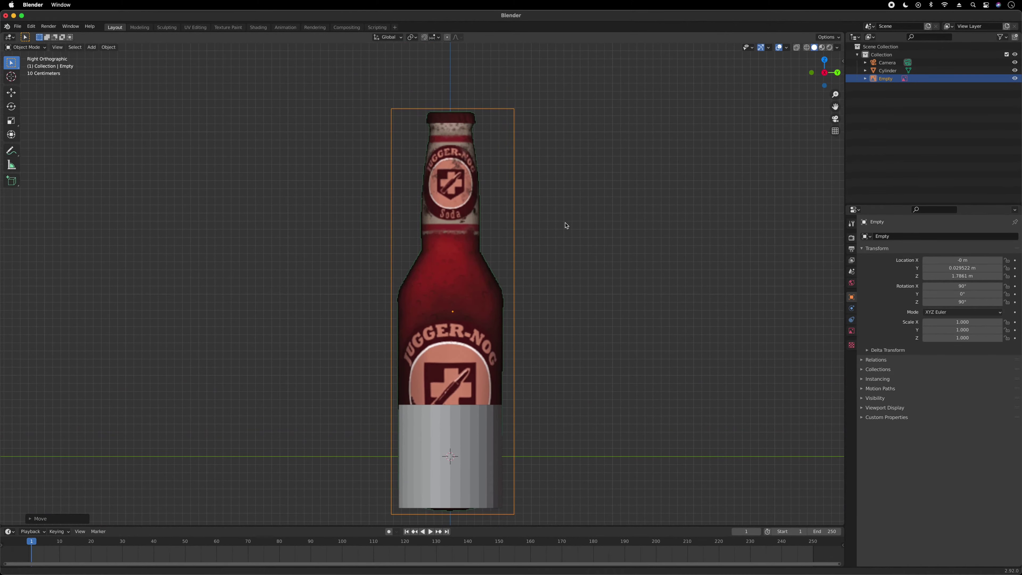
pyautogui.click(887, 71)
pyautogui.press('Tab')
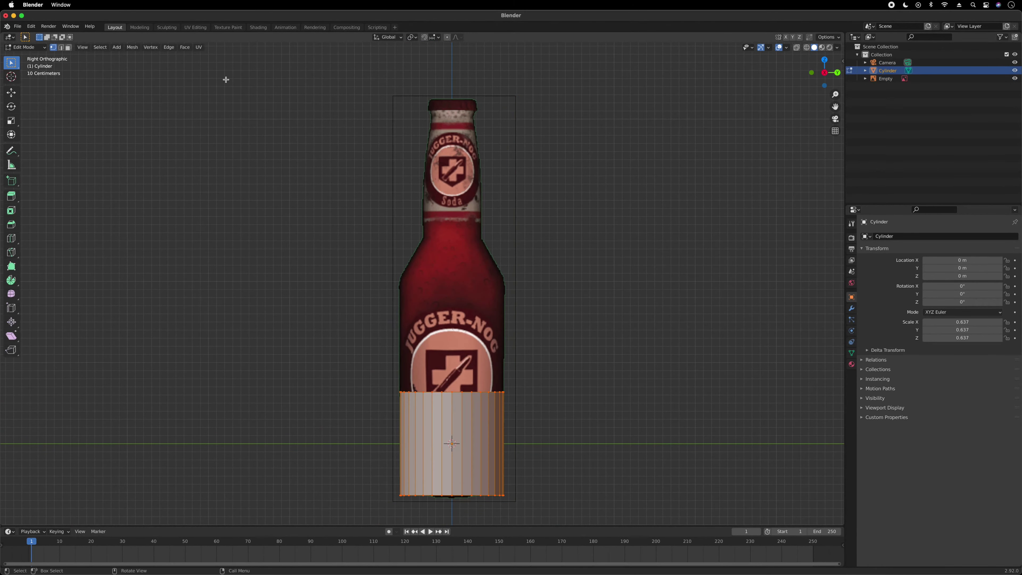
# Extrude the cylinder's top ring a short way upward
pyautogui.scroll(4, 606, 278)
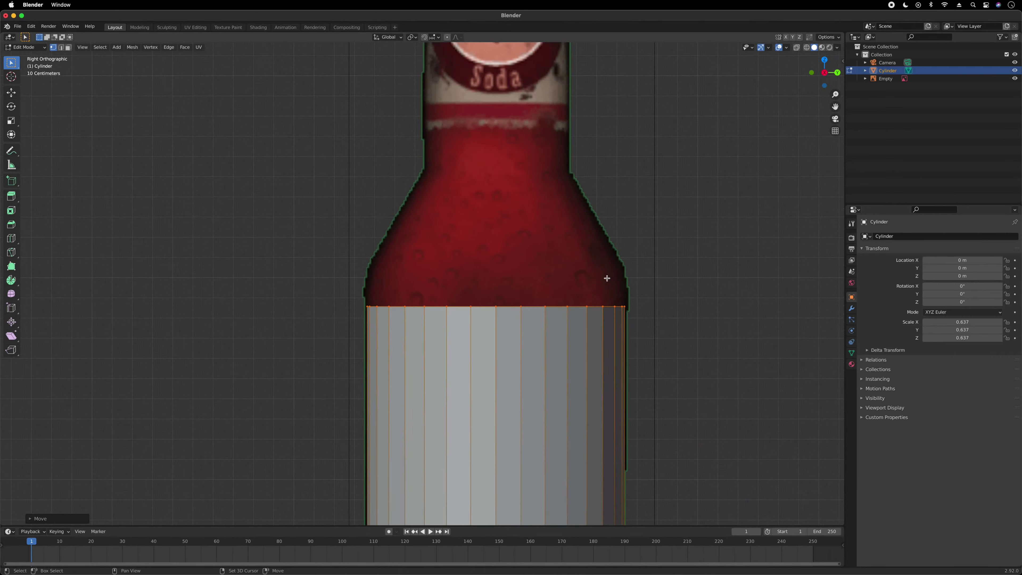
pyautogui.scroll(2, 607, 278)
pyautogui.press('e')
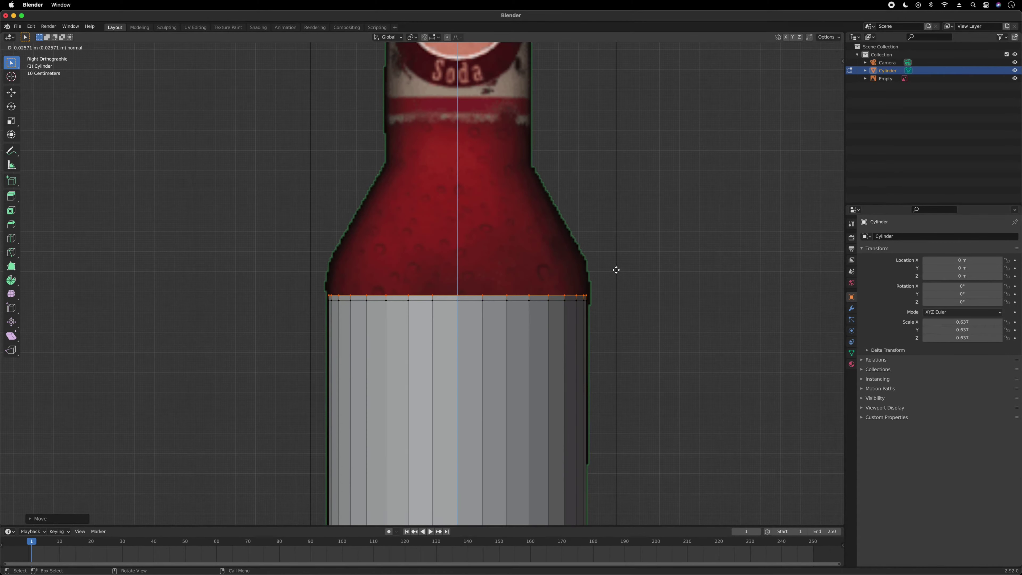
pyautogui.rightClick(614, 268)
pyautogui.press('s')
pyautogui.rightClick(615, 267)
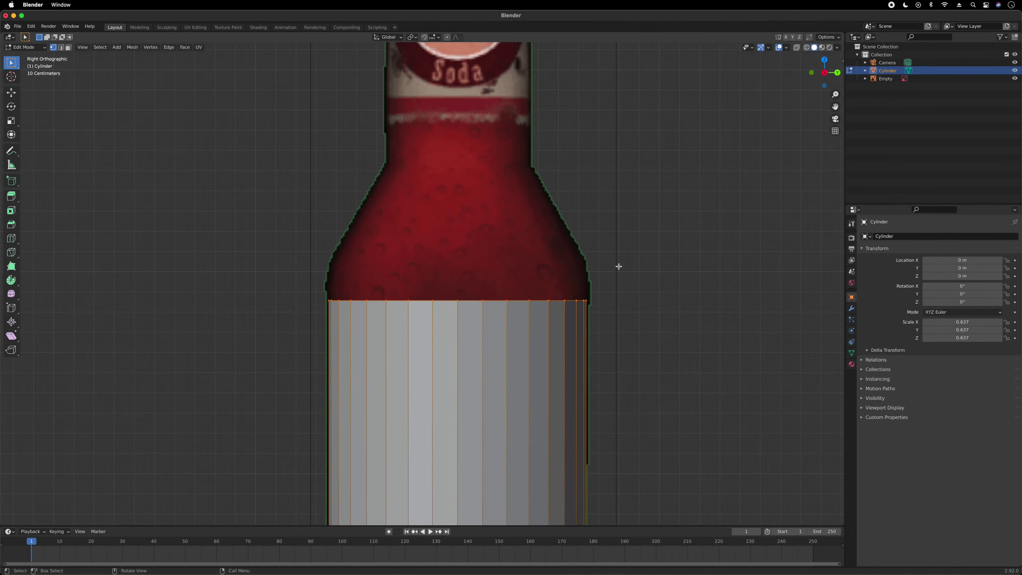
pyautogui.press('e')
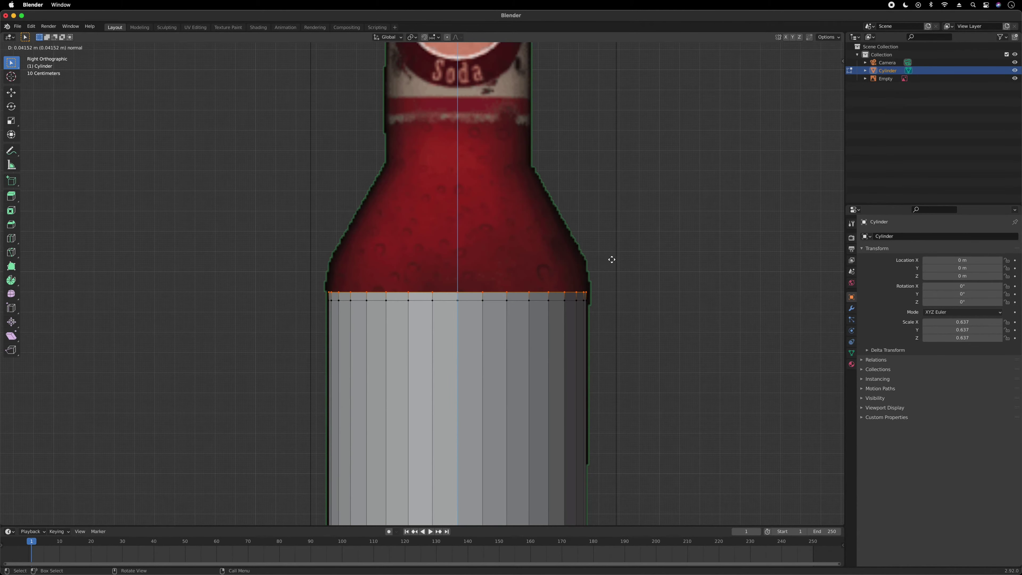
pyautogui.rightClick(608, 259)
pyautogui.scroll(5, 594, 265)
pyautogui.keyDown('ctrl'); pyautogui.hscroll(3, 591, 259); pyautogui.keyUp('ctrl')
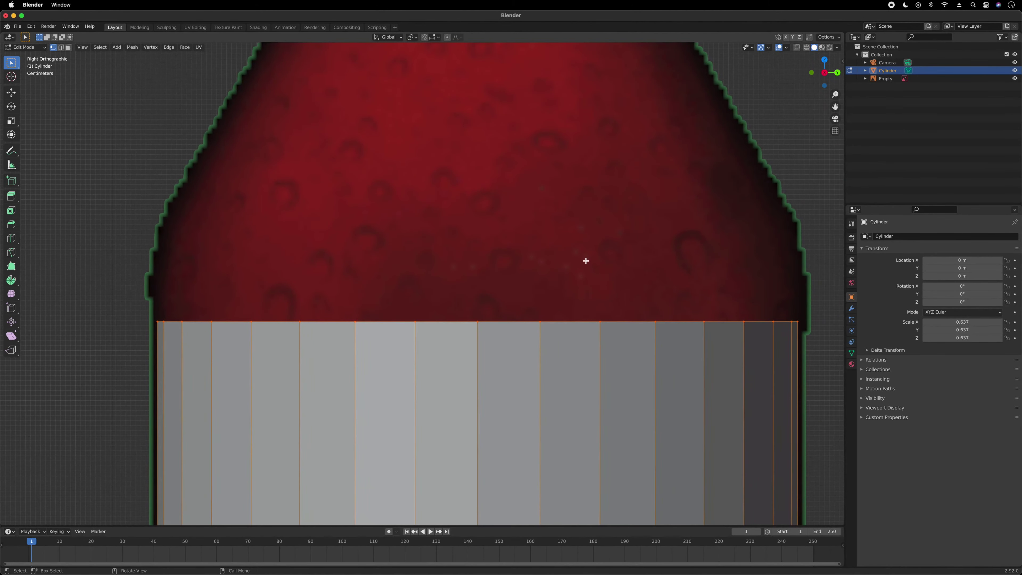
pyautogui.press('e')
pyautogui.click(575, 251)
# Flare the new ring wider, extrude it into a band, and cut an edge loop near its base
pyautogui.press('s')
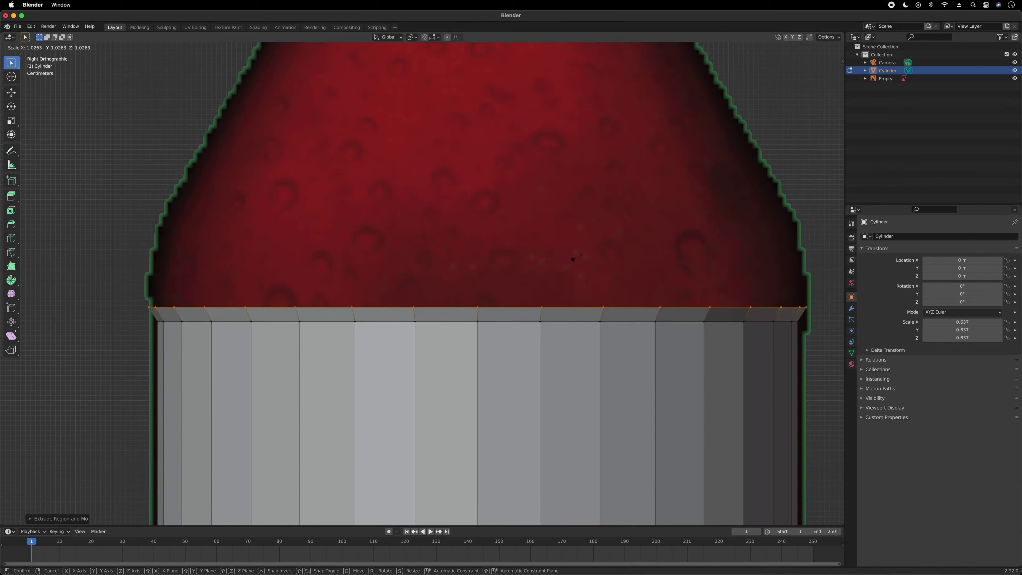
pyautogui.click(575, 260)
pyautogui.press('e')
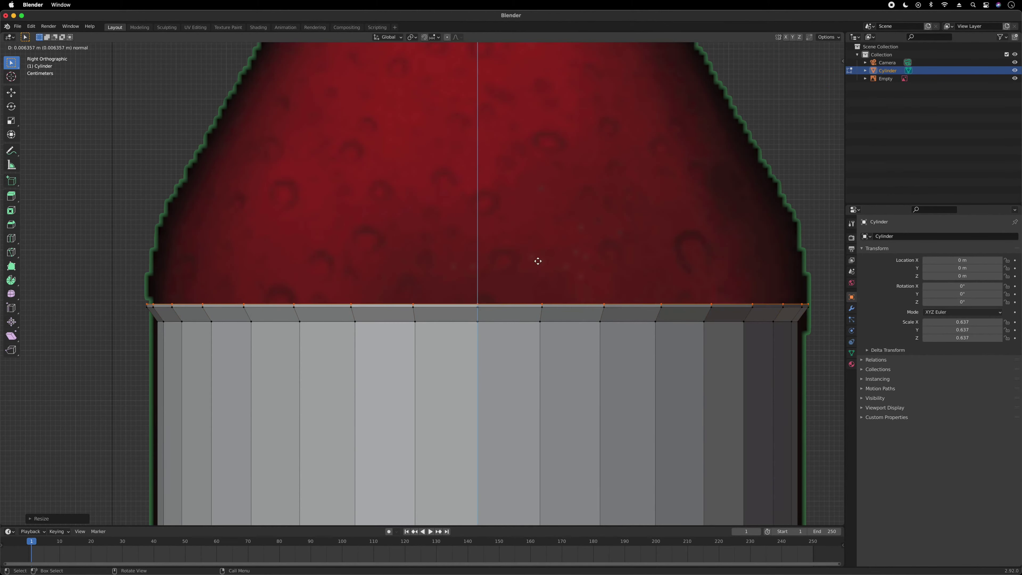
pyautogui.click(532, 221)
pyautogui.click(10, 238)
pyautogui.click(180, 315)
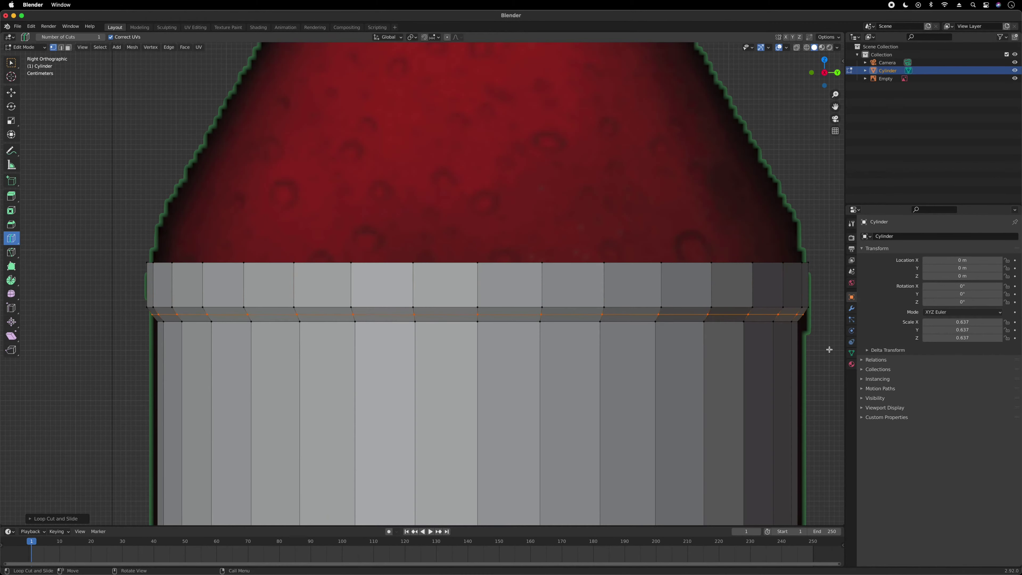
# Scale the new edge loop and bevel it to round the band's base
pyautogui.press('s')
pyautogui.click(820, 349)
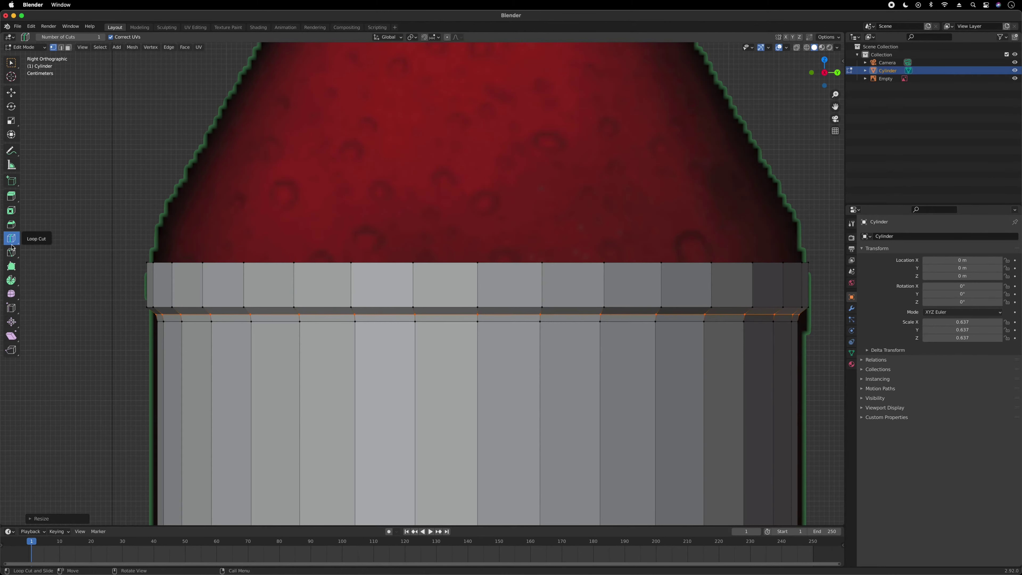
pyautogui.click(11, 225)
pyautogui.moveTo(478, 357); pyautogui.dragTo(477, 358)
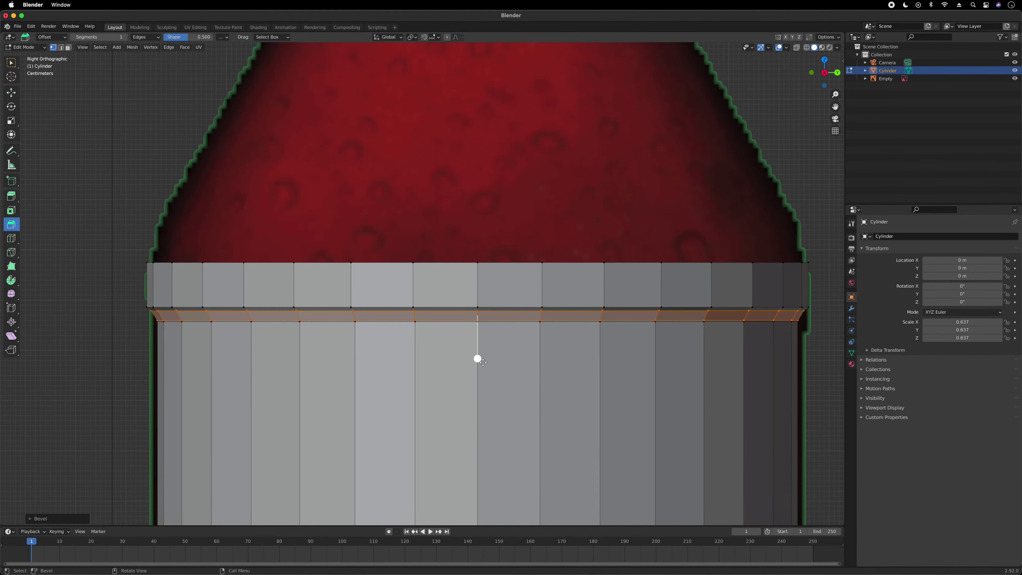
pyautogui.click(40, 519)
# Clear the selection and box-select the ring along the band's top
pyautogui.click(105, 322)
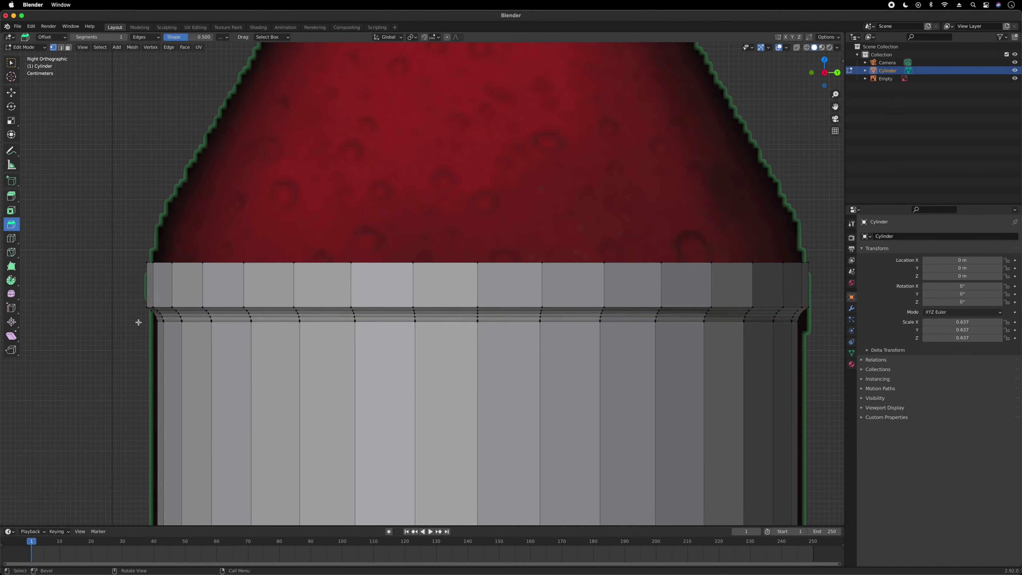
pyautogui.scroll(-4, 405, 306)
pyautogui.scroll(-5, 405, 306)
pyautogui.keyDown('shift'); pyautogui.moveTo(405, 321); pyautogui.dragTo(406, 349, button='middle'); pyautogui.keyUp('shift')
pyautogui.click(11, 62)
pyautogui.scroll(9, 430, 318)
pyautogui.moveTo(113, 274); pyautogui.dragTo(794, 293)
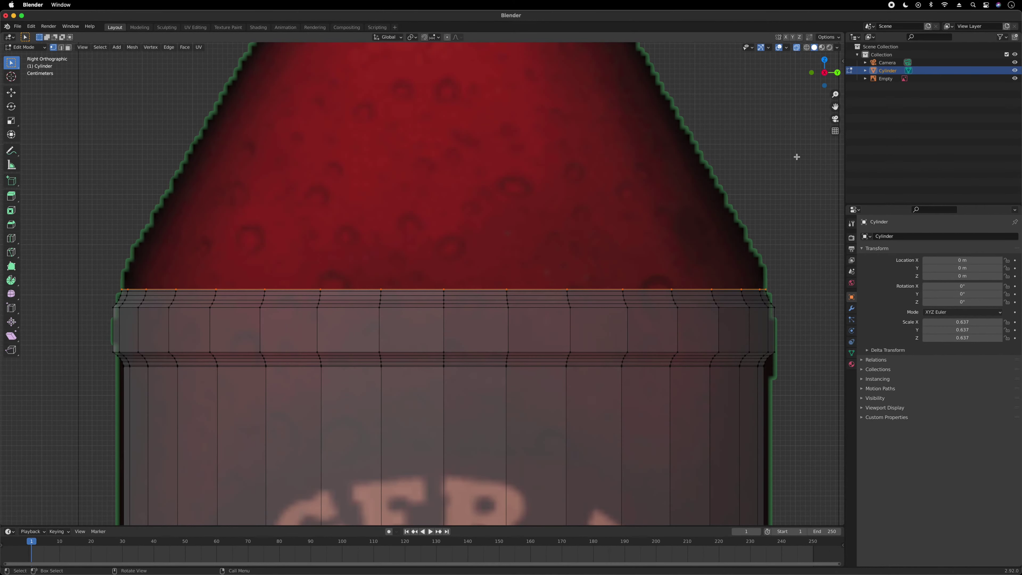
# Extrude the band's top ring up into the shoulder and narrow it to about 0.958
pyautogui.press('e')
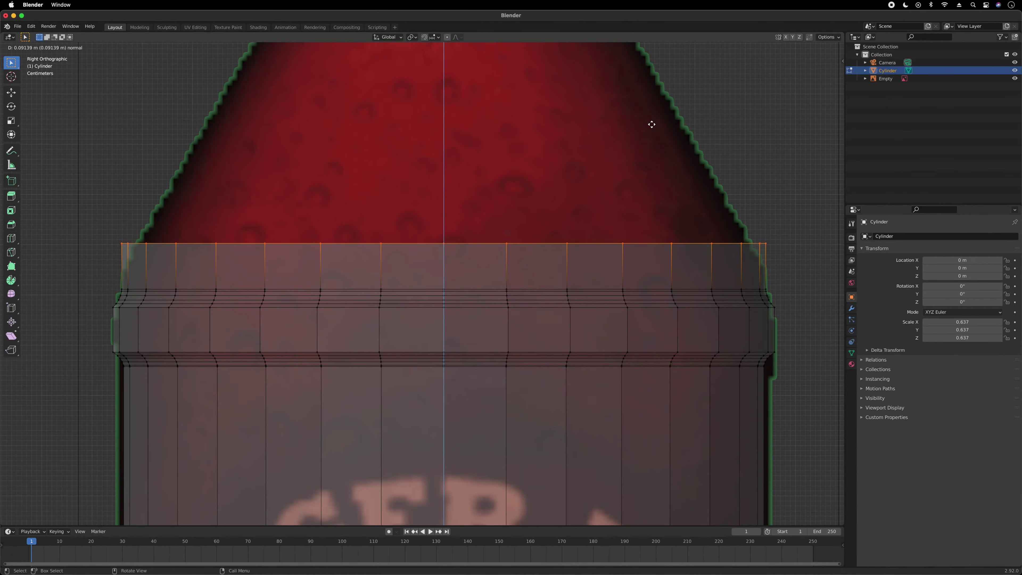
pyautogui.click(653, 123)
pyautogui.press('s')
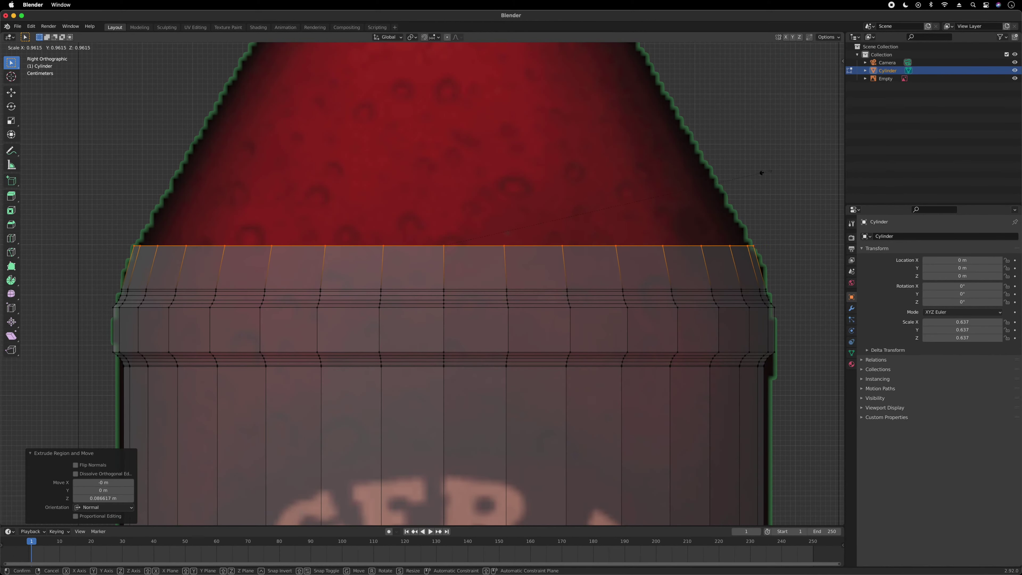
pyautogui.click(759, 173)
pyautogui.click(11, 223)
# Bevel the selected band ring with 3 segments
pyautogui.moveTo(447, 210); pyautogui.dragTo(448, 212)
pyautogui.click(448, 212)
pyautogui.click(131, 403)
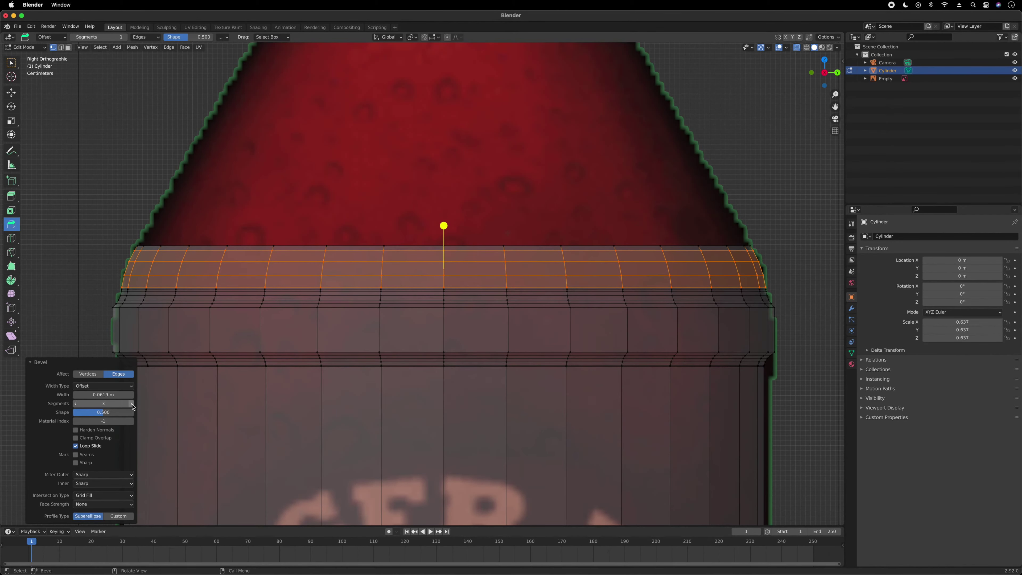
pyautogui.scroll(-3, 232, 328)
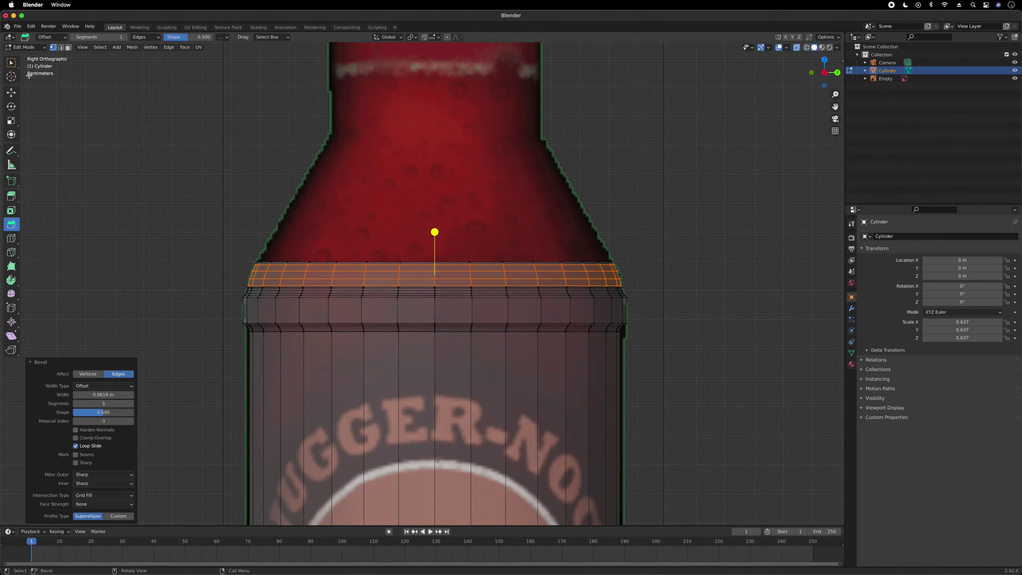
# Deselect the bevel and select the band's top edge loop
pyautogui.press('w')
pyautogui.click(159, 230)
pyautogui.scroll(3, 159, 229)
pyautogui.keyDown('alt'); pyautogui.click(729, 225); pyautogui.keyUp('alt')
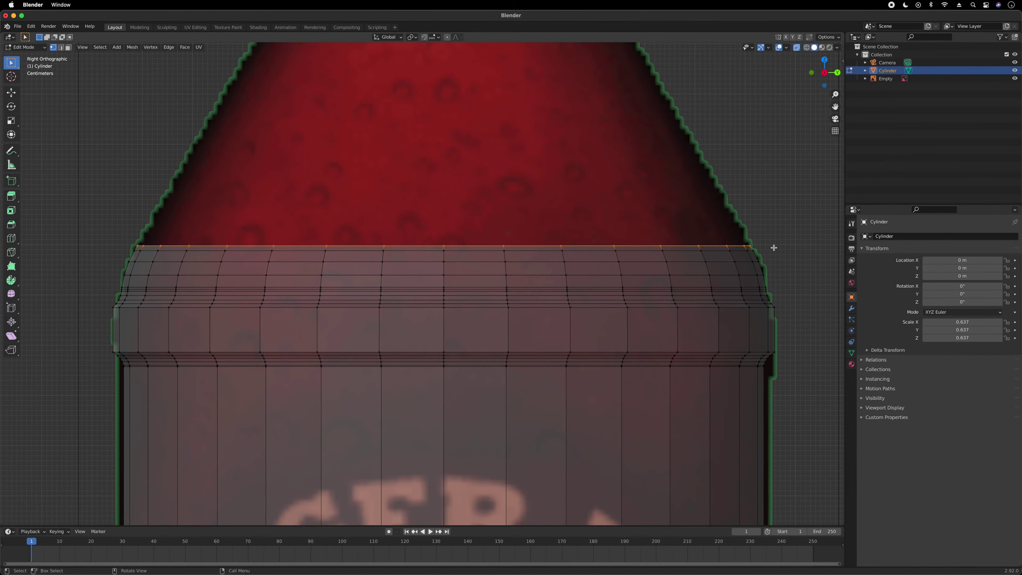
pyautogui.scroll(-3, 483, 322)
# Extrude the top loop upward and taper it inward to 0.598 for the shoulder
pyautogui.press('e')
pyautogui.click(495, 190)
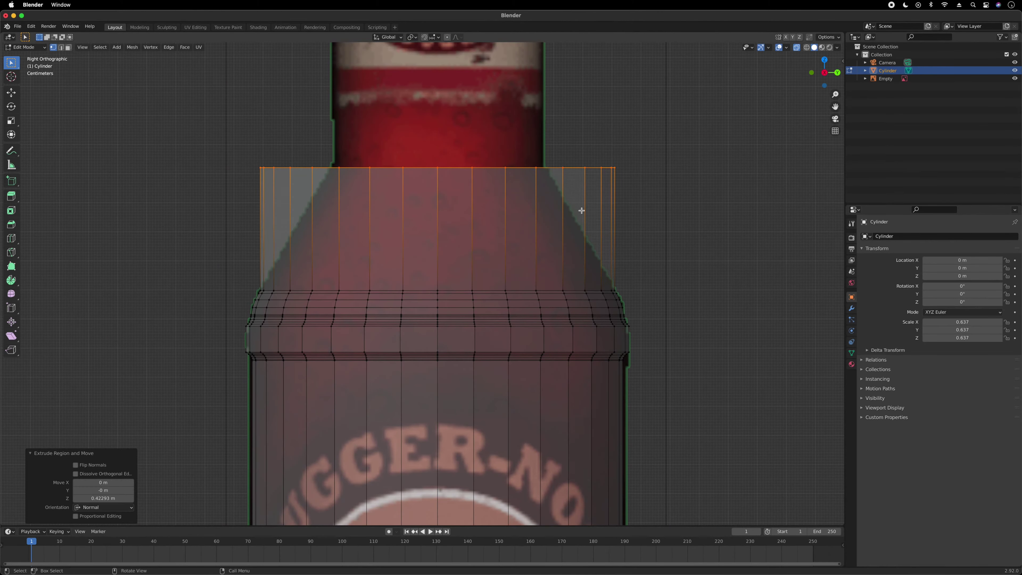
pyautogui.press('s')
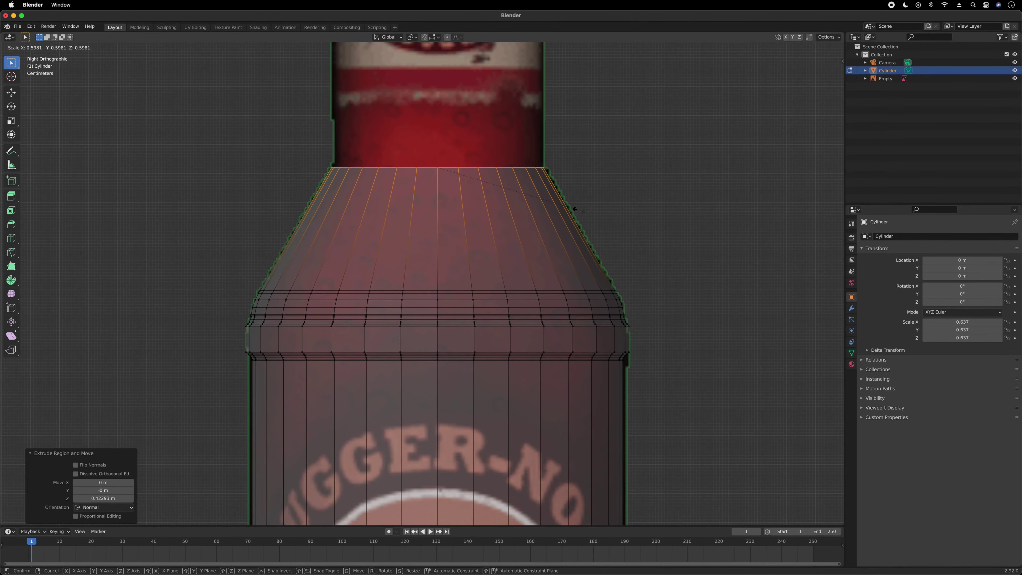
pyautogui.click(574, 209)
pyautogui.scroll(5, 499, 327)
pyautogui.scroll(3, 506, 377)
pyautogui.scroll(3, 490, 263)
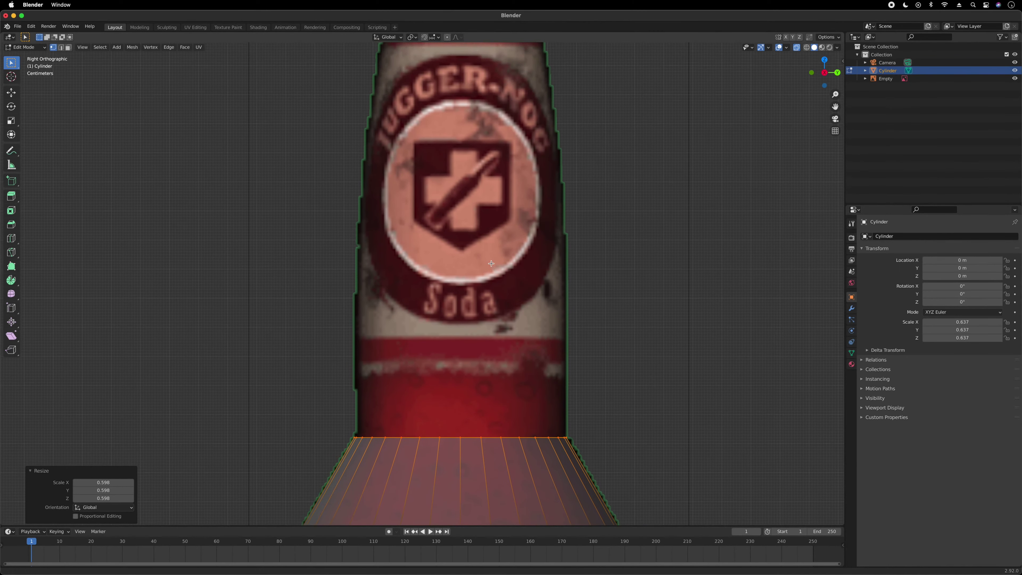
pyautogui.keyDown('shift'); pyautogui.scroll(2, 490, 257); pyautogui.keyUp('shift')
pyautogui.keyDown('shift'); pyautogui.scroll(2, 490, 234); pyautogui.keyUp('shift')
pyautogui.keyDown('shift'); pyautogui.scroll(2, 490, 209); pyautogui.keyUp('shift')
pyautogui.keyDown('shift'); pyautogui.scroll(2, 491, 186); pyautogui.keyUp('shift')
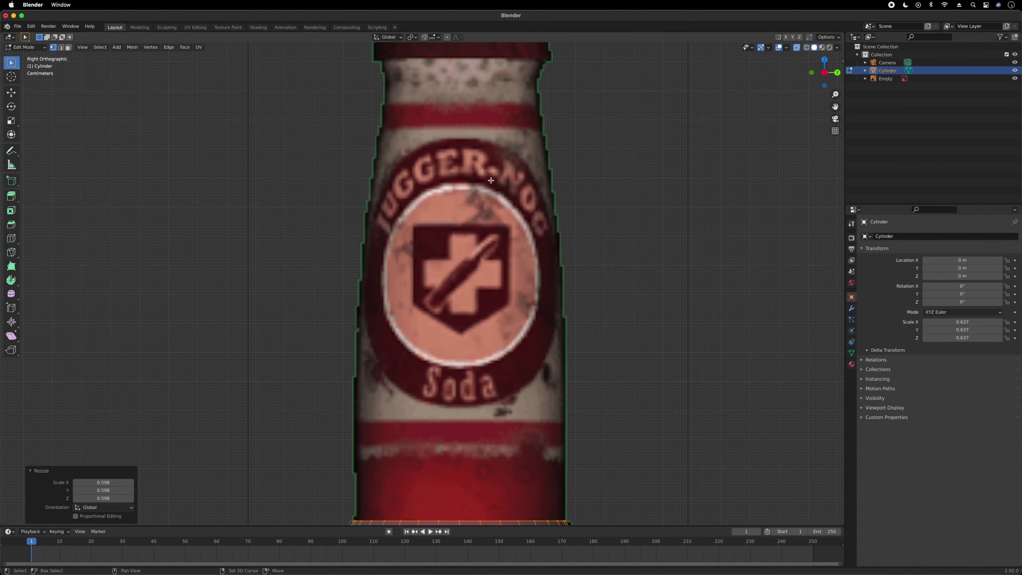
# Extrude the top loop into the neck and bevel the shoulder edges with 4 segments
pyautogui.press('e')
pyautogui.click(504, 182)
pyautogui.click(10, 224)
pyautogui.click(133, 403)
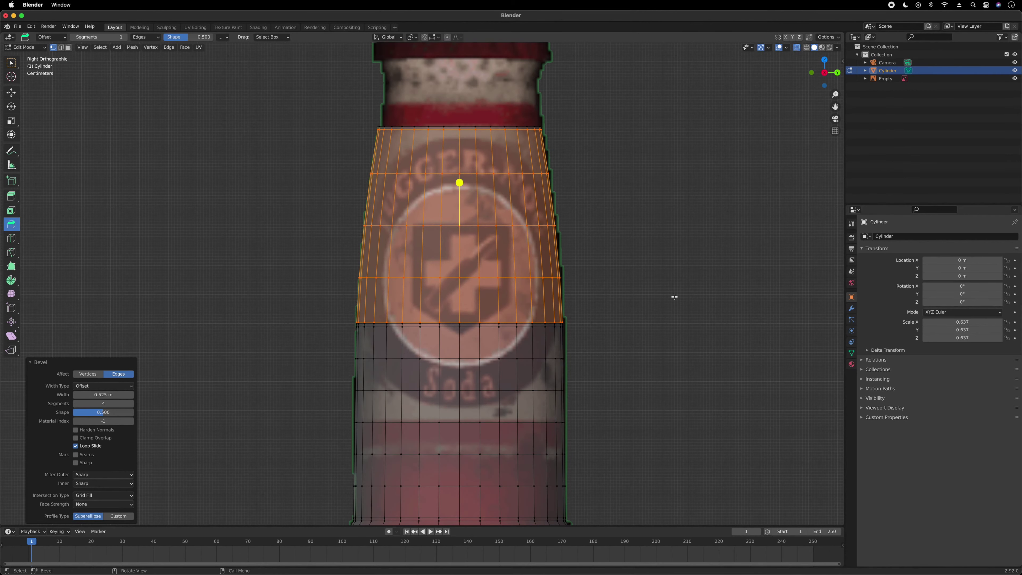
pyautogui.scroll(-3, 673, 294)
pyautogui.scroll(-4, 659, 299)
pyautogui.click(796, 48)
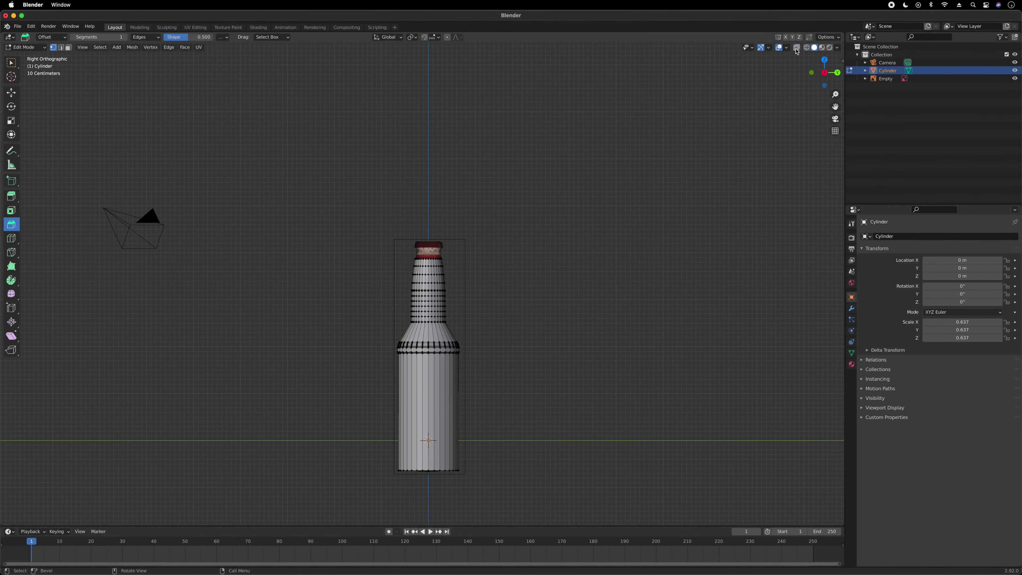
# Hide overlays to check the bottle's silhouette and return to Object Mode
pyautogui.click(778, 47)
pyautogui.rightClick(432, 303)
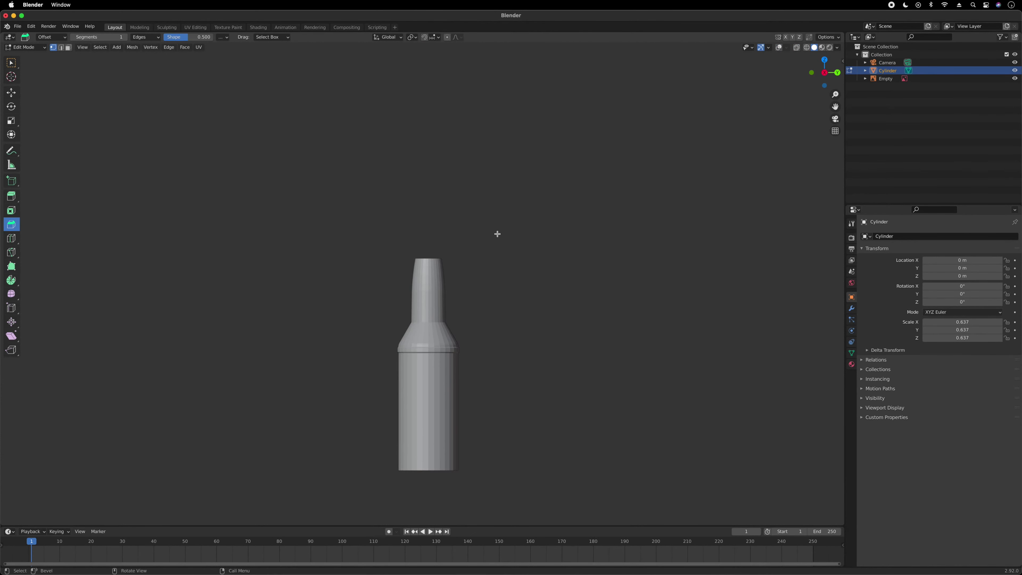
pyautogui.press('Tab')
pyautogui.hotkey('shift', 'alt', 'z')
pyautogui.scroll(4, 427, 288)
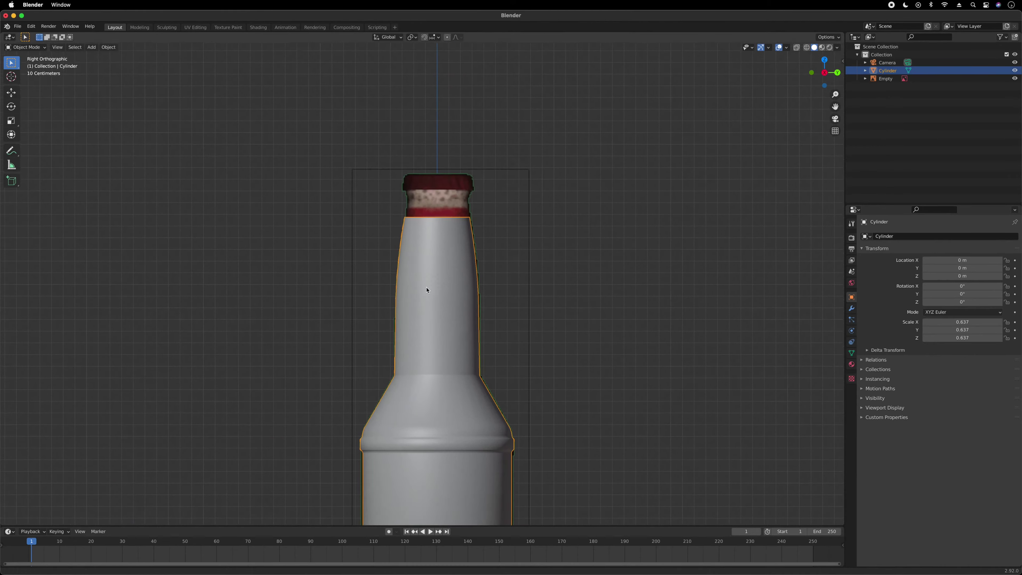
# Select the neck's top loop, extrude it slightly and narrow it to 0.930
pyautogui.scroll(4, 427, 288)
pyautogui.press('Tab')
pyautogui.scroll(1, 340, 240)
pyautogui.moveTo(342, 220); pyautogui.dragTo(515, 252)
pyautogui.press('e')
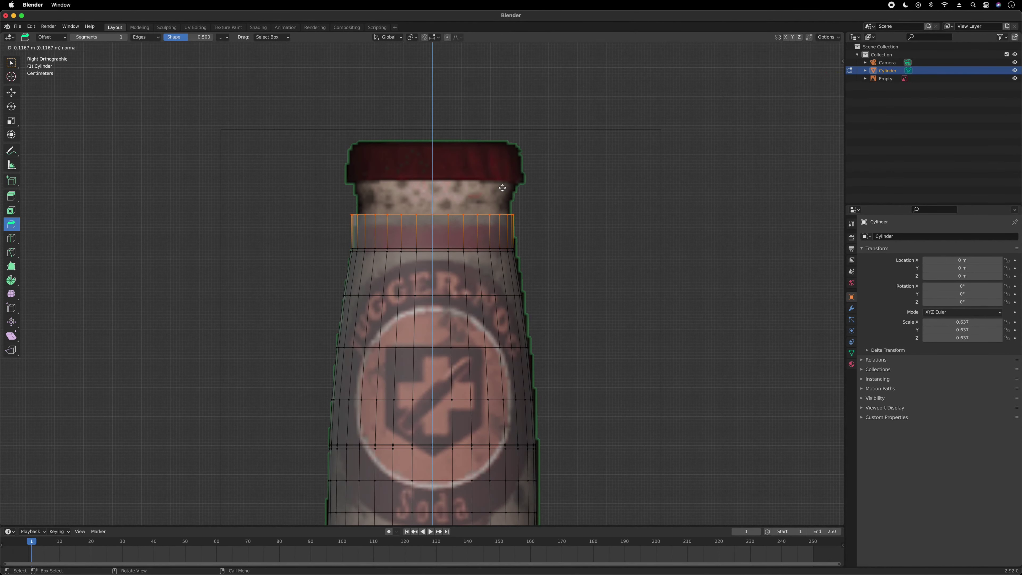
pyautogui.click(530, 212)
pyautogui.press('s')
pyautogui.click(596, 227)
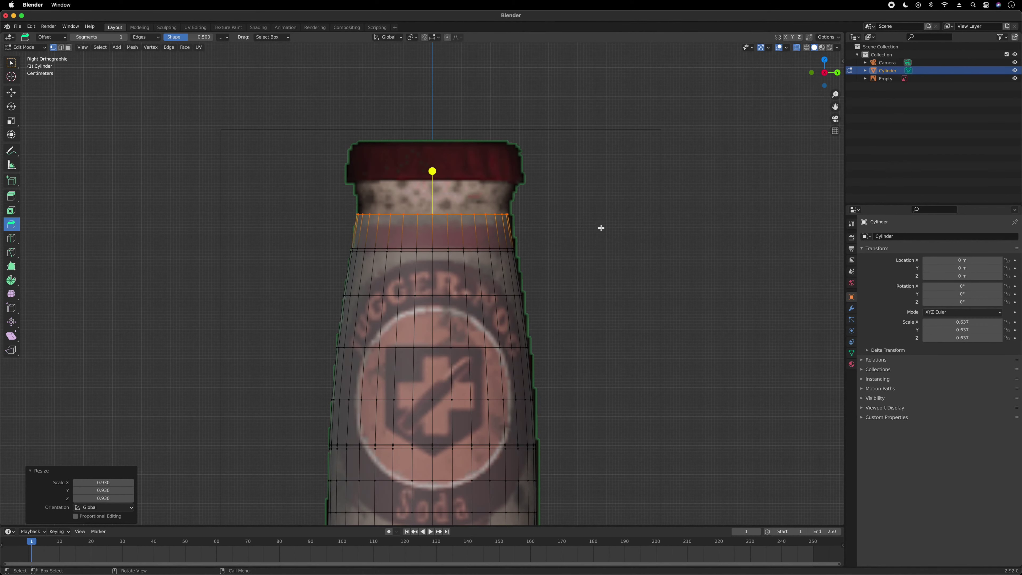
# Extrude again, widen the loop to 1.048 for the lip, and extrude up into the cap
pyautogui.press('e')
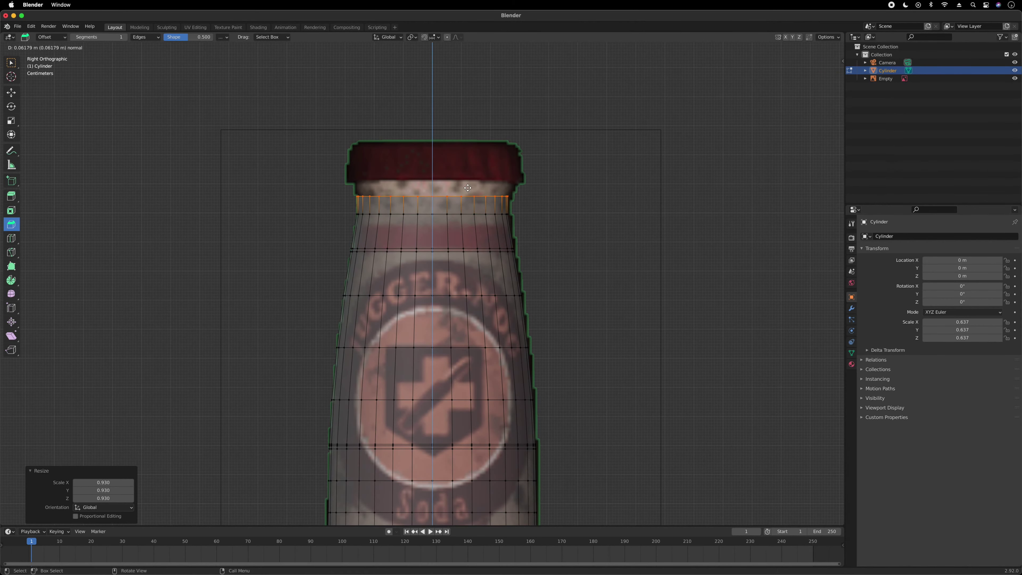
pyautogui.click(468, 187)
pyautogui.press('s')
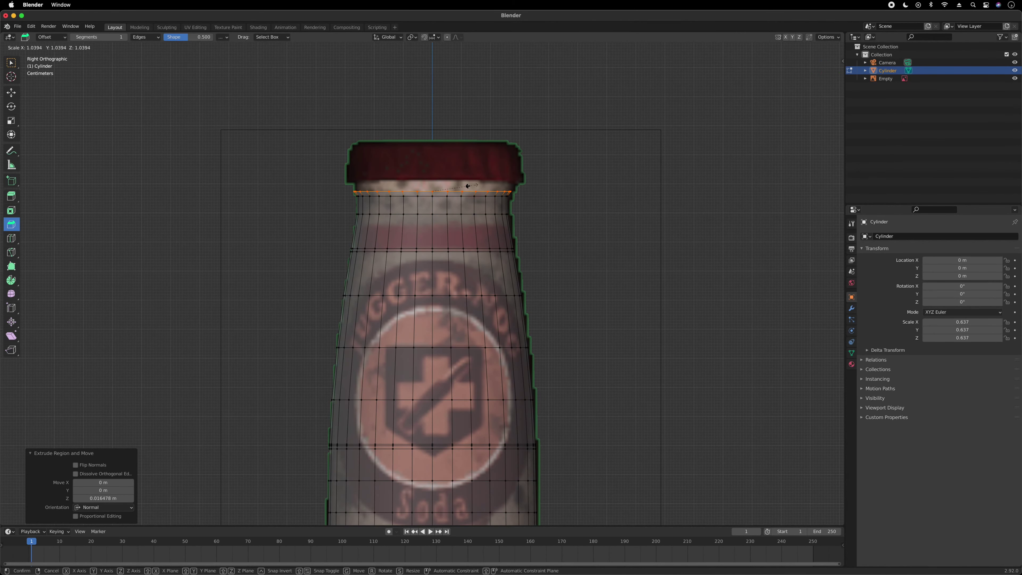
pyautogui.click(467, 186)
pyautogui.press('e')
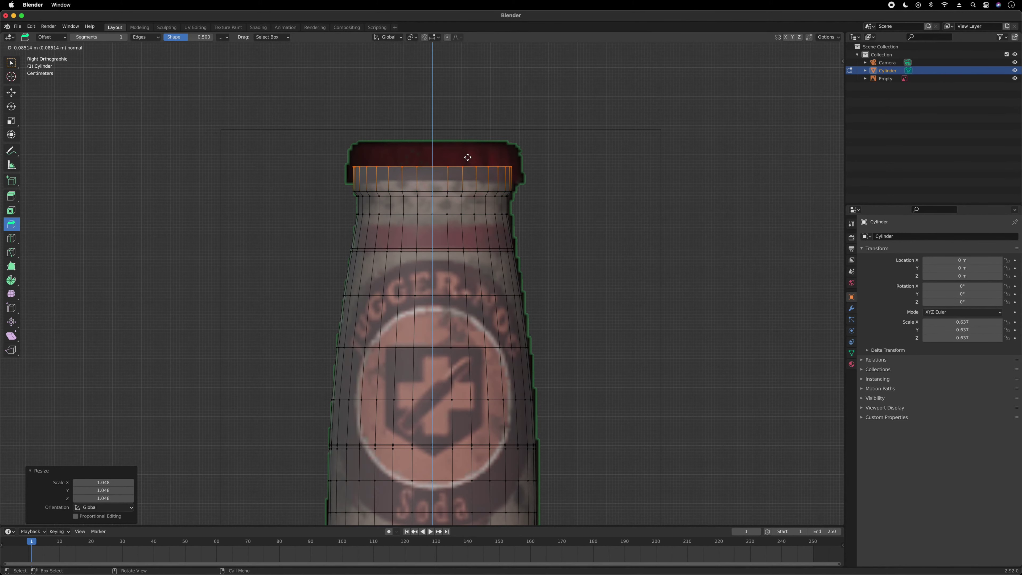
pyautogui.click(468, 154)
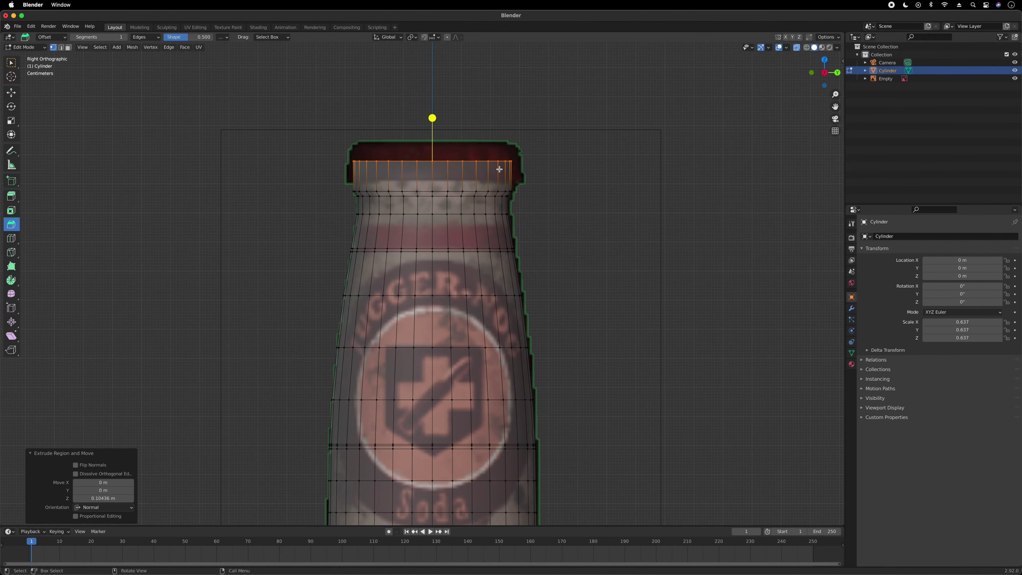
pyautogui.moveTo(468, 176)
pyautogui.keyDown('shift'); pyautogui.mouseDown(button='middle')
pyautogui.moveTo(496, 361)
pyautogui.moveTo(433, 70)
pyautogui.mouseUp(button='middle'); pyautogui.keyUp('shift')
pyautogui.click(796, 47)
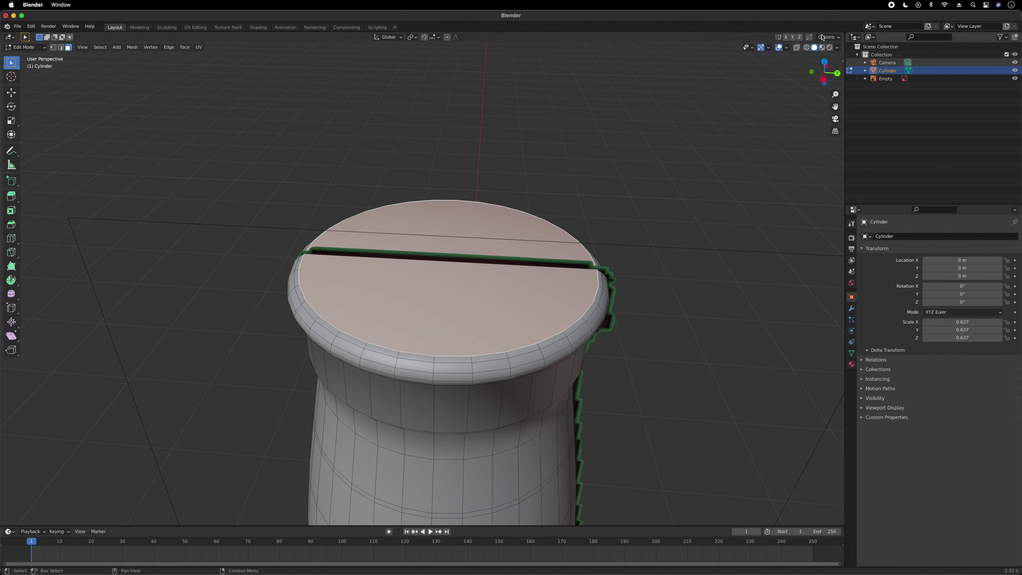
# Inset the bottle's top face by 0.03898 m and return to Object Mode
pyautogui.hotkey('alt', 'z')
pyautogui.press('i')
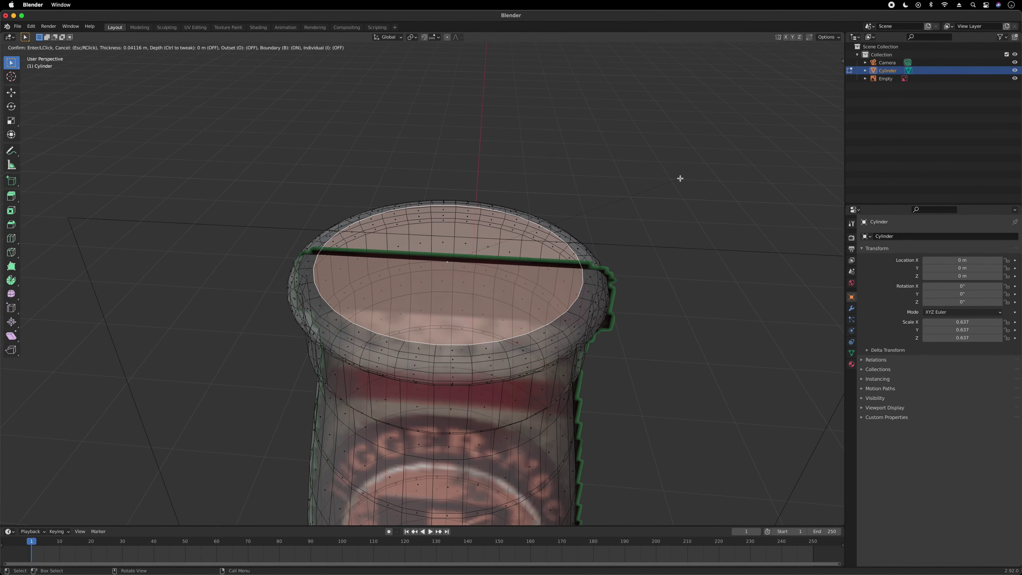
pyautogui.click(680, 177)
pyautogui.scroll(-5, 680, 176)
pyautogui.moveTo(680, 176); pyautogui.dragTo(575, 274, button='middle')
pyautogui.press('Tab')
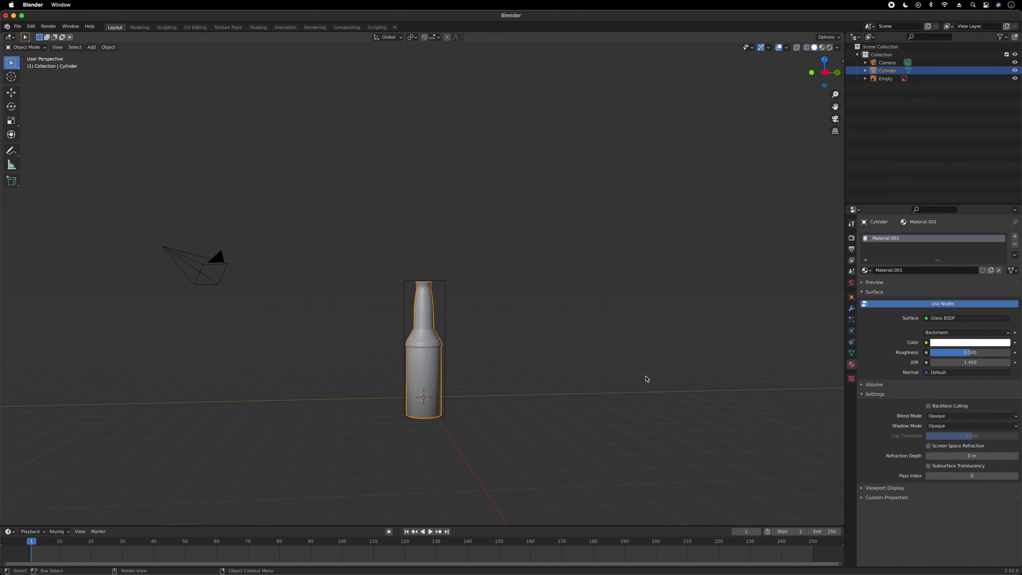
# Preview the bottle in rendered shading and set the Glass BSDF roughness to 0
pyautogui.click(829, 48)
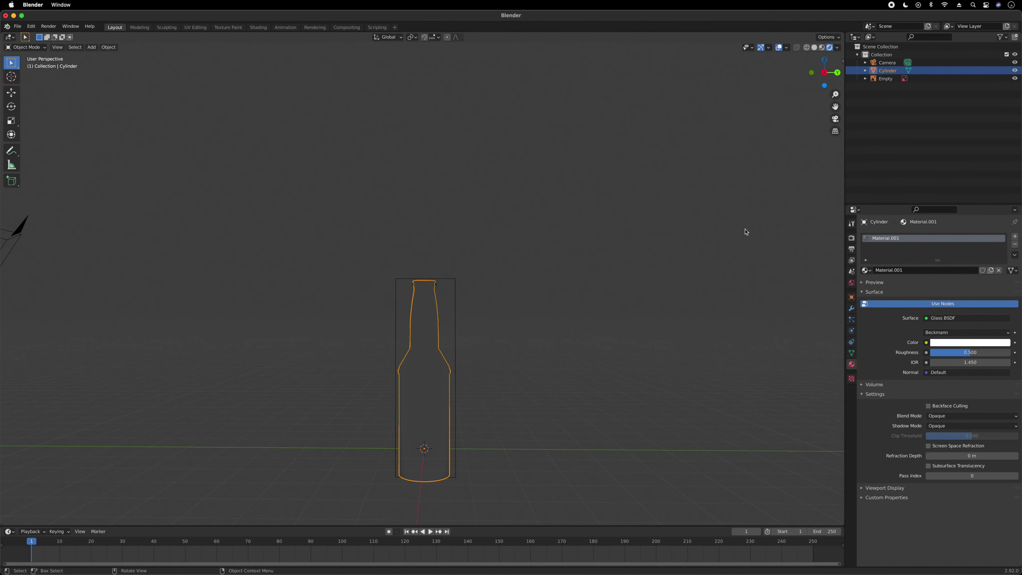
pyautogui.moveTo(741, 229); pyautogui.dragTo(507, 335, button='middle')
pyautogui.scroll(3, 506, 336)
pyautogui.click(874, 282)
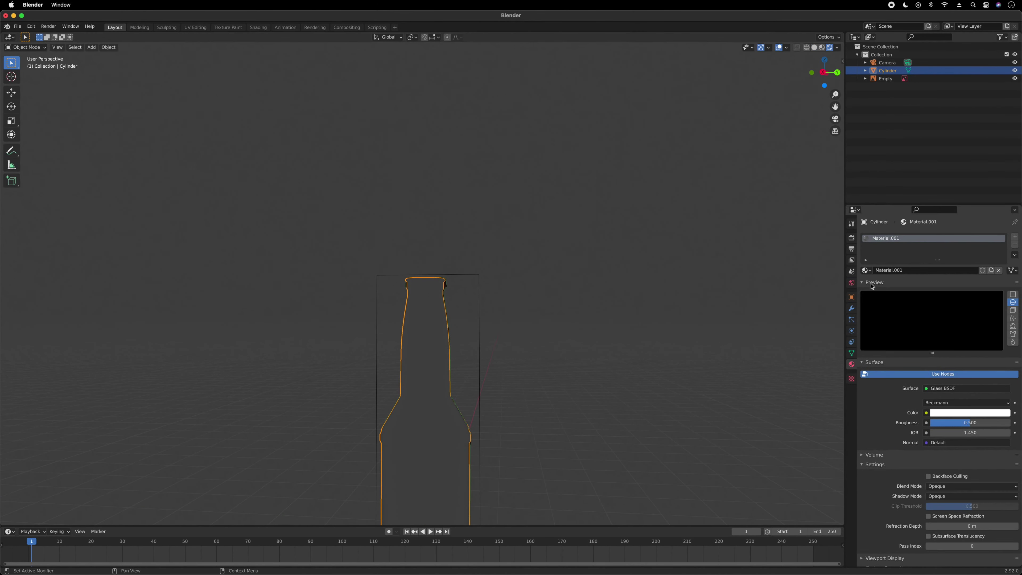
pyautogui.moveTo(970, 422); pyautogui.dragTo(840, 434)
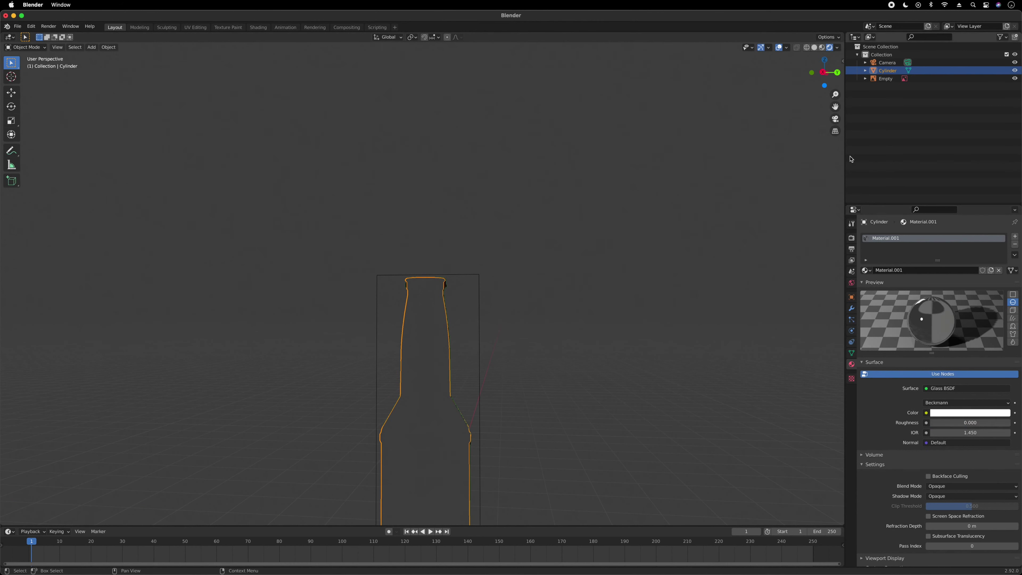
# Enable Eevee Ambient Occlusion, Bloom and Screen Space Reflections, then return to Solid shading
pyautogui.click(851, 238)
pyautogui.click(972, 236)
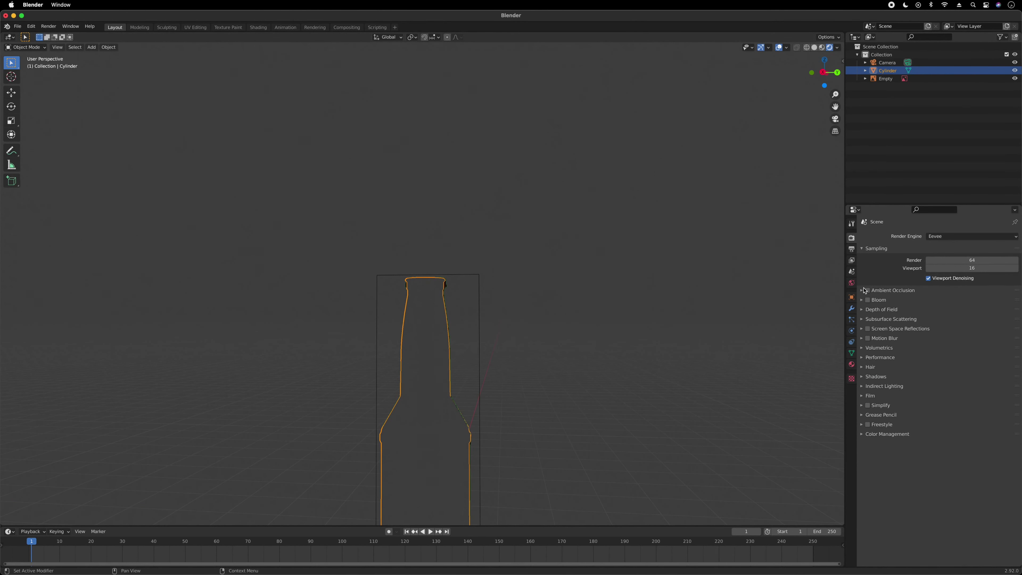
pyautogui.click(892, 291)
pyautogui.click(867, 290)
pyautogui.click(867, 349)
pyautogui.click(867, 377)
pyautogui.click(817, 47)
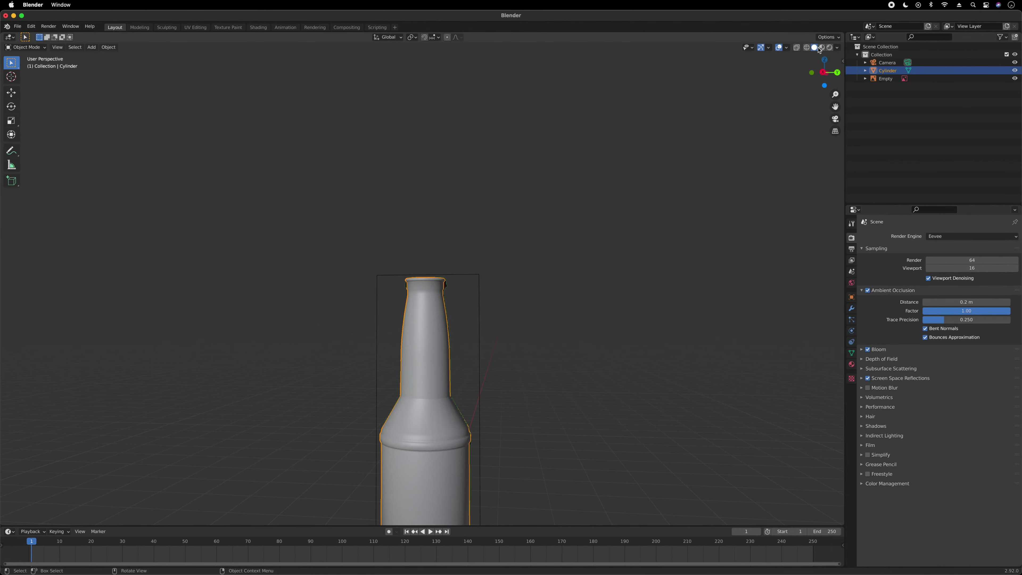